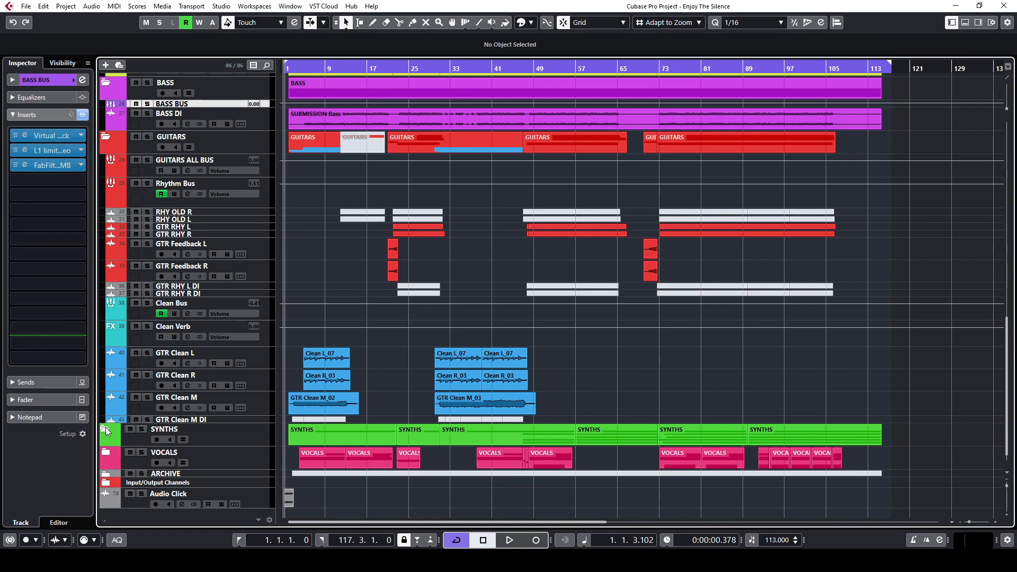
# - Expand the SYNTHS folder track and collapse the DRUMS folder track in the track list
pyautogui.click(106, 430)
pyautogui.scroll(-5, 313, 419)
pyautogui.scroll(10, 328, 420)
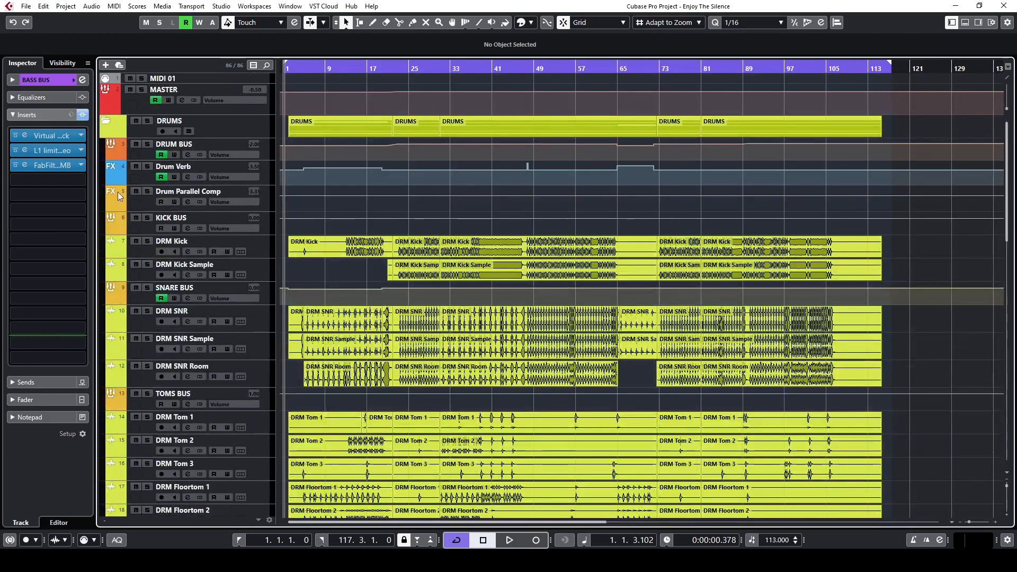
pyautogui.click(108, 122)
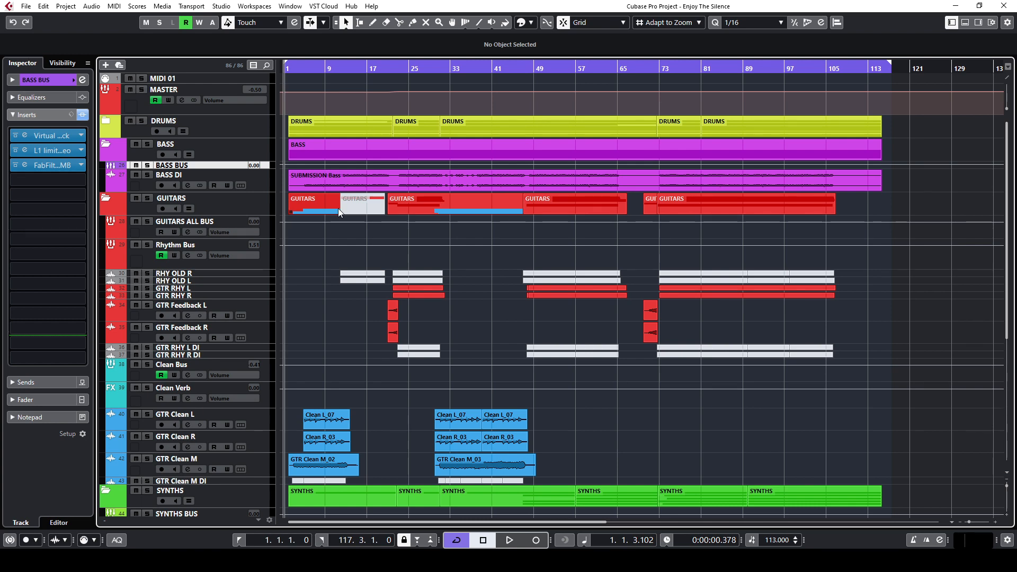
# - Expand the ARCHIVE folder track and examine the muted source tracks it holds, along with the rest of the project
pyautogui.scroll(-5, 249, 414)
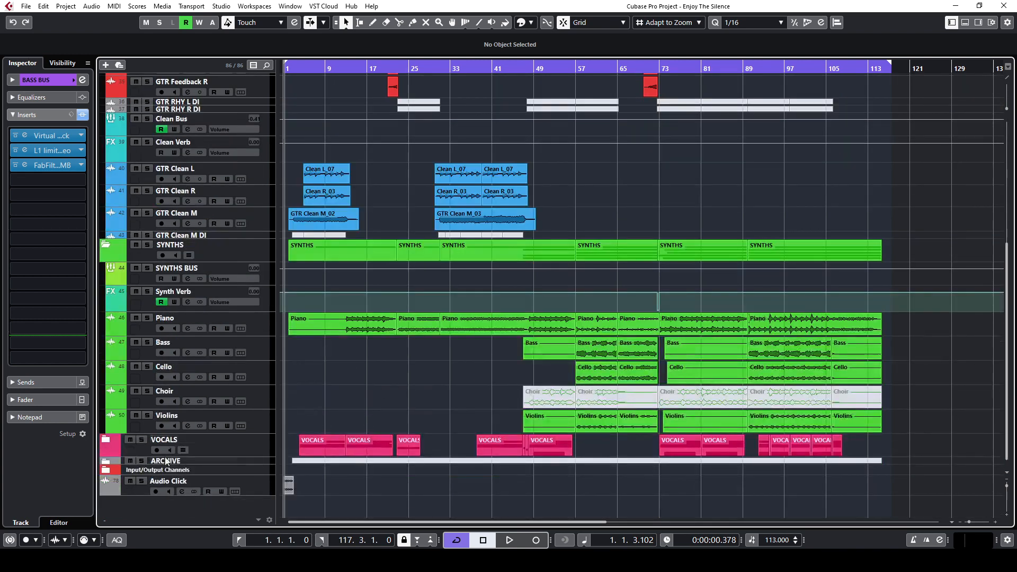
pyautogui.click(106, 461)
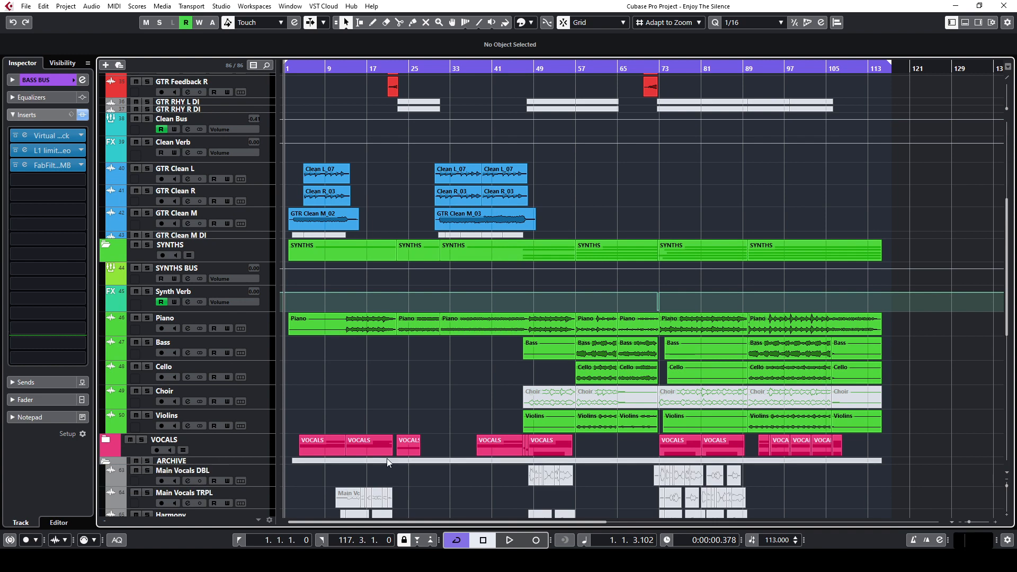
pyautogui.scroll(-7, 387, 459)
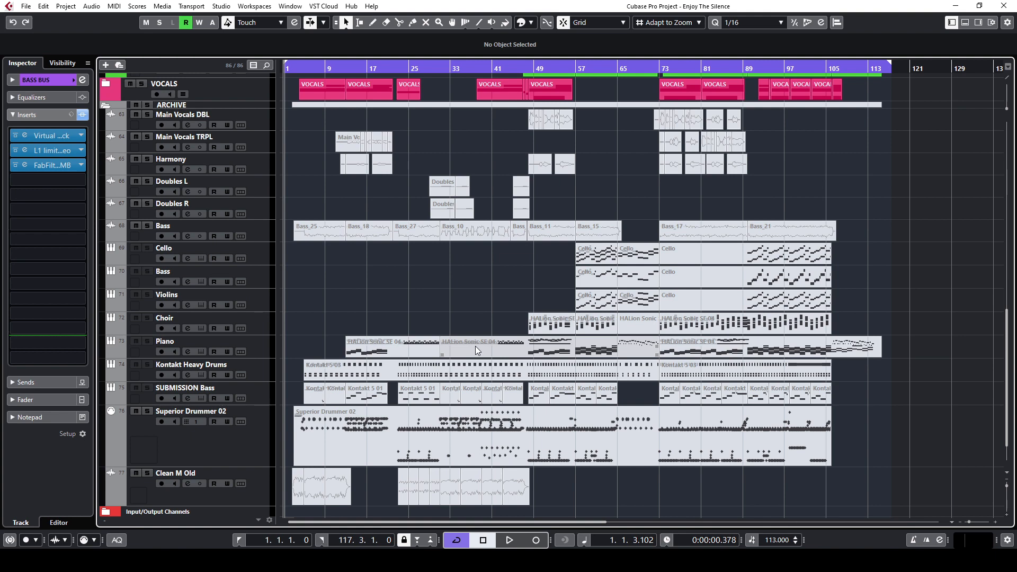
pyautogui.scroll(5, 475, 346)
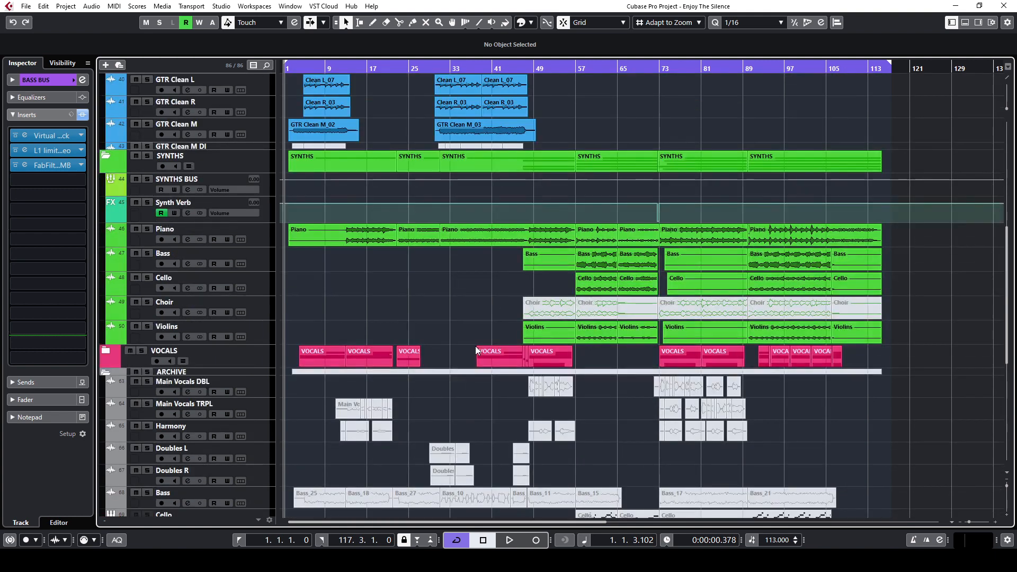
pyautogui.scroll(6, 475, 345)
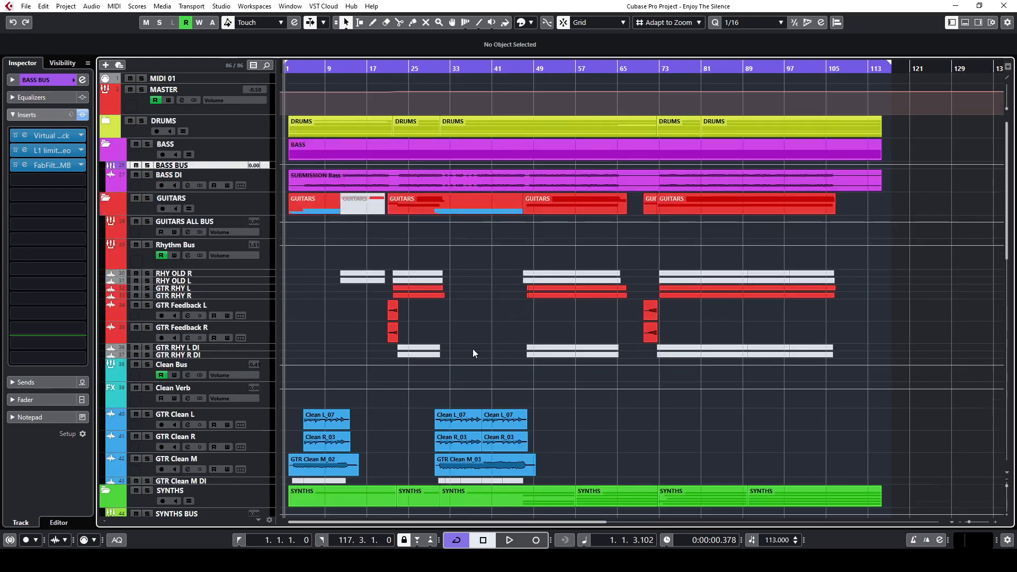
pyautogui.scroll(-10, 473, 349)
pyautogui.scroll(-2, 472, 349)
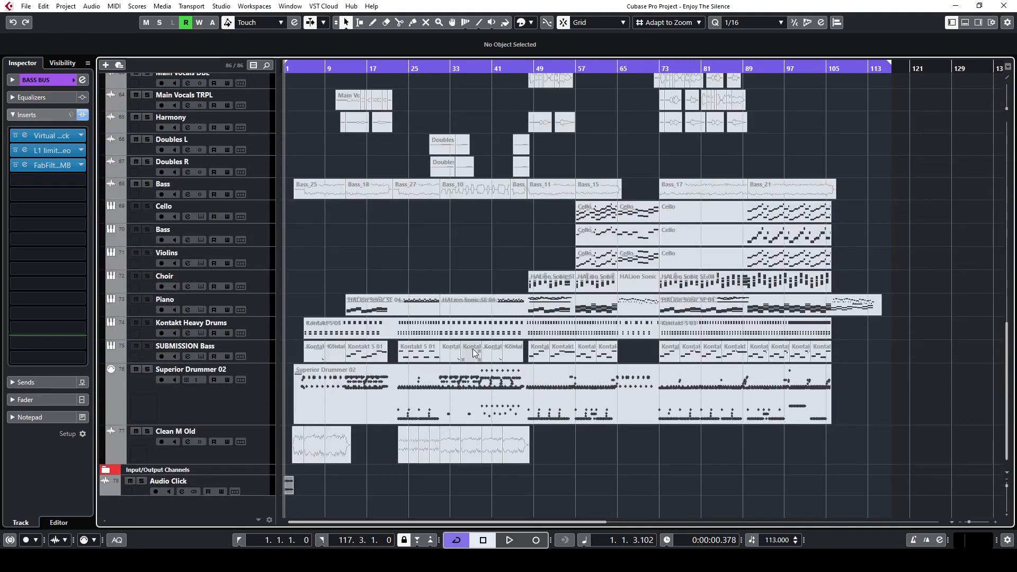
pyautogui.scroll(12, 473, 349)
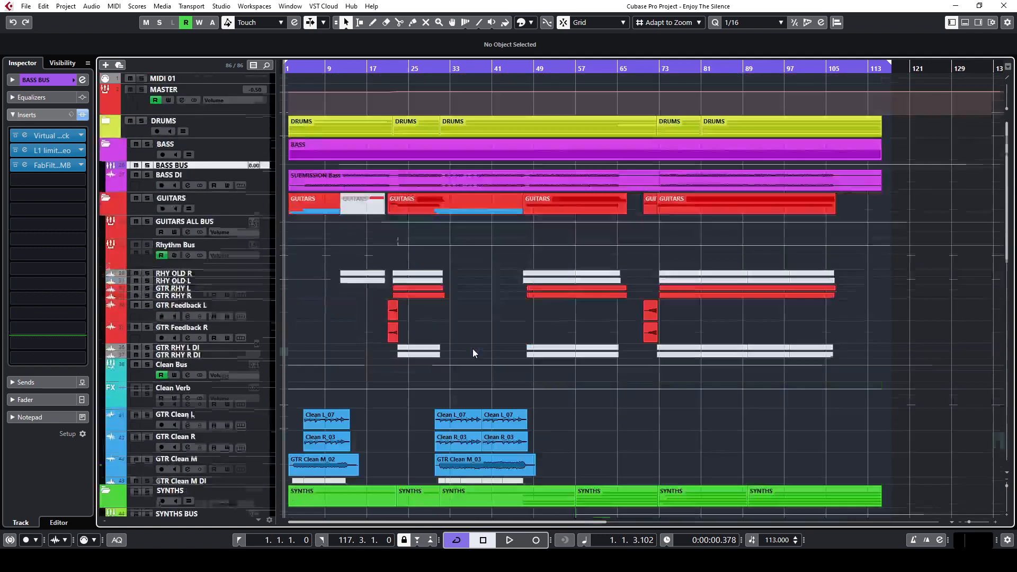
# - Collapse the BASS, GUITARS, SYNTHS and ARCHIVE folder tracks, viewing the VOCALS folder's contents briefly and collapsing it too
pyautogui.click(107, 144)
pyautogui.click(106, 167)
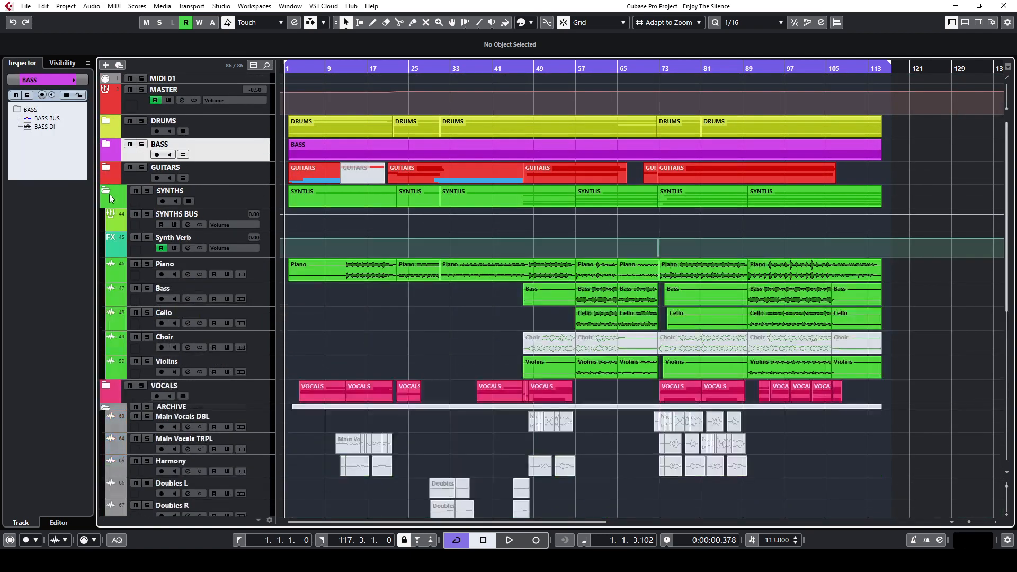
pyautogui.click(106, 193)
pyautogui.click(105, 220)
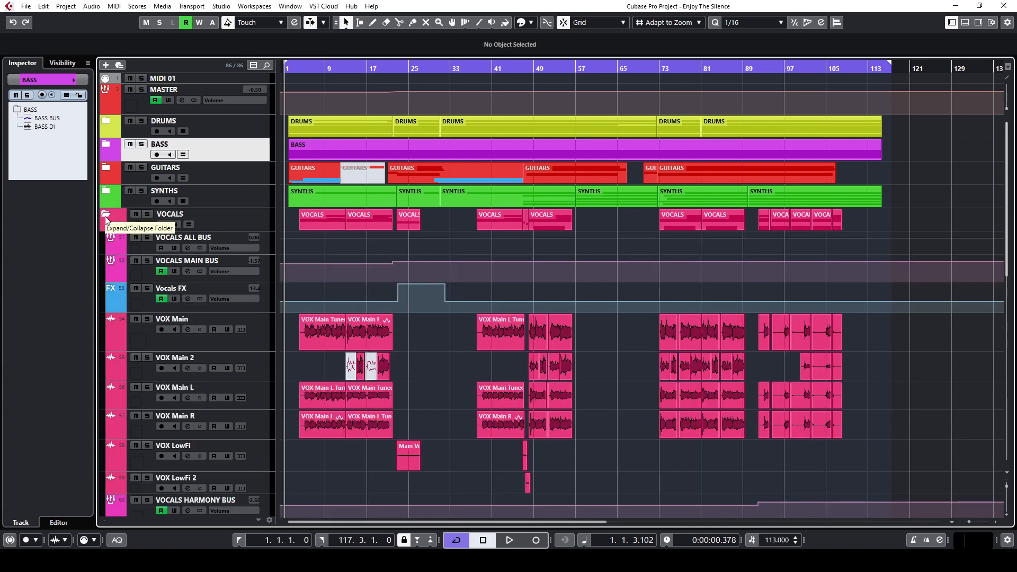
pyautogui.click(102, 215)
pyautogui.click(105, 237)
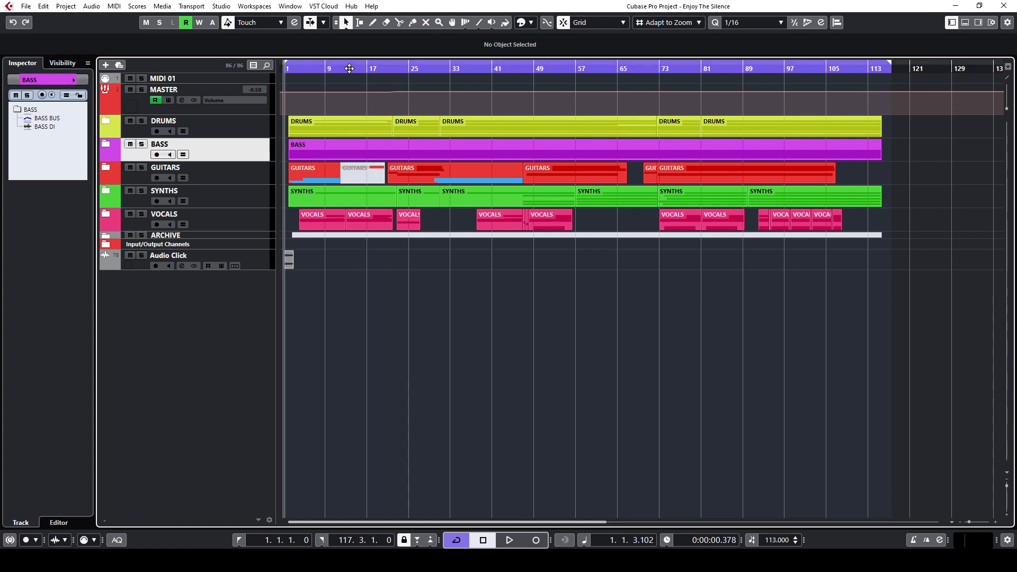
# - Set the locator range around the whole song, with the left locator at bar 1 and the right locator at bar 116
pyautogui.scroll(2, 284, 72)
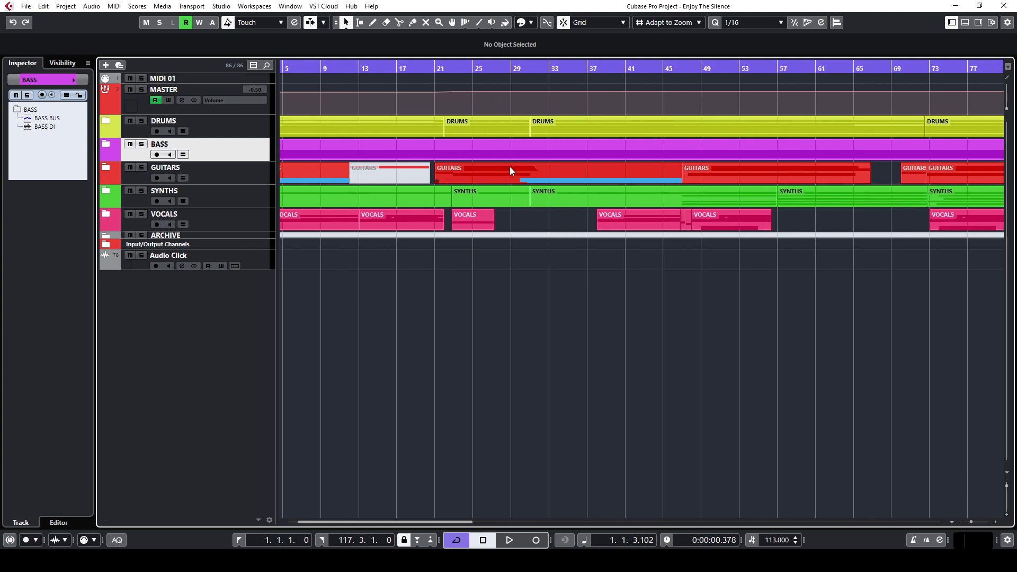
pyautogui.hscroll(10, 372, 206)
pyautogui.hscroll(8, 372, 206)
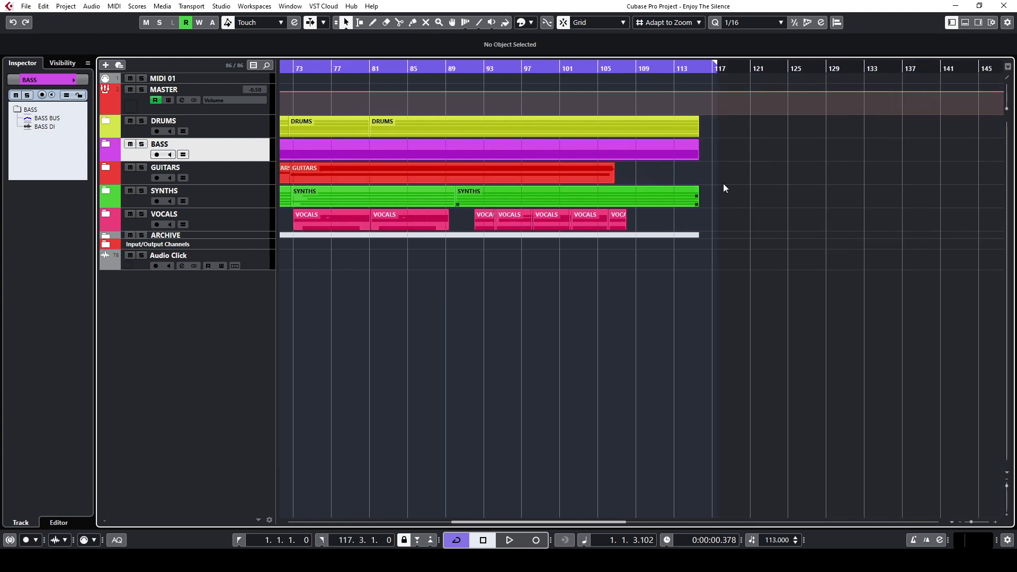
pyautogui.click(533, 70)
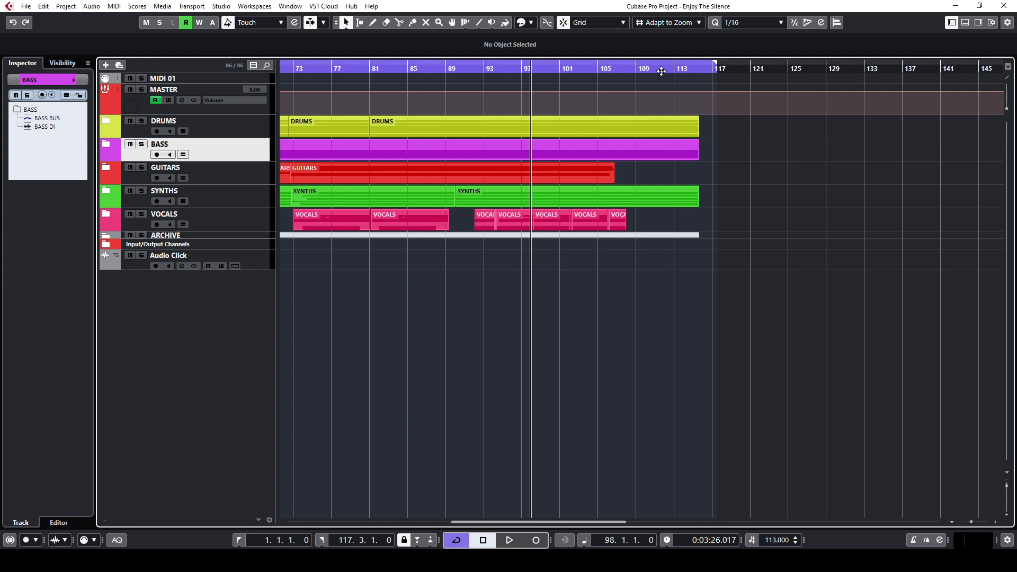
pyautogui.moveTo(713, 71)
pyautogui.mouseDown()
pyautogui.moveTo(619, 75)
pyautogui.moveTo(702, 73)
pyautogui.mouseUp()
pyautogui.hscroll(-10, 520, 150)
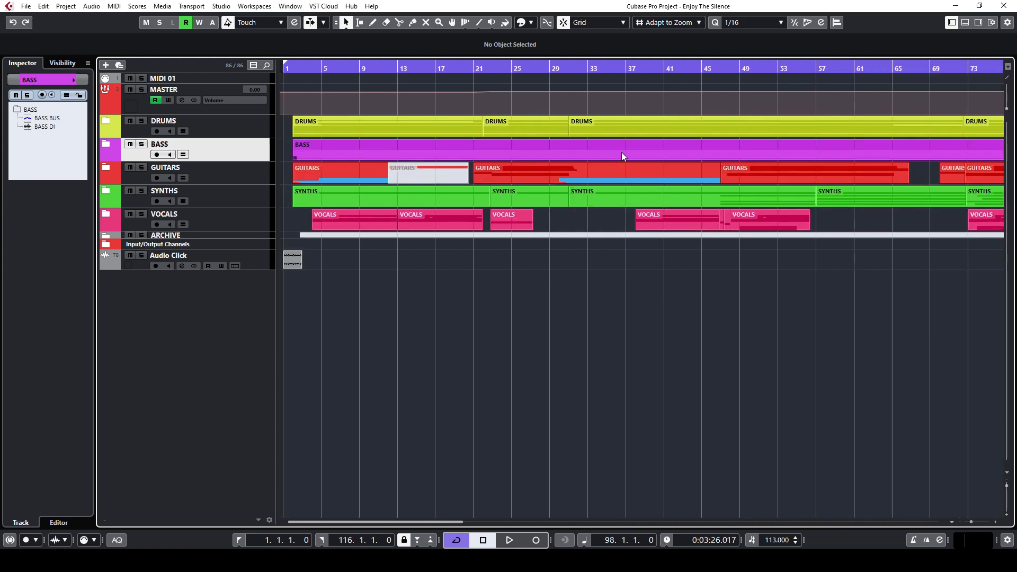
pyautogui.moveTo(307, 75)
pyautogui.mouseDown()
pyautogui.moveTo(477, 72)
pyautogui.moveTo(286, 70)
pyautogui.mouseUp()
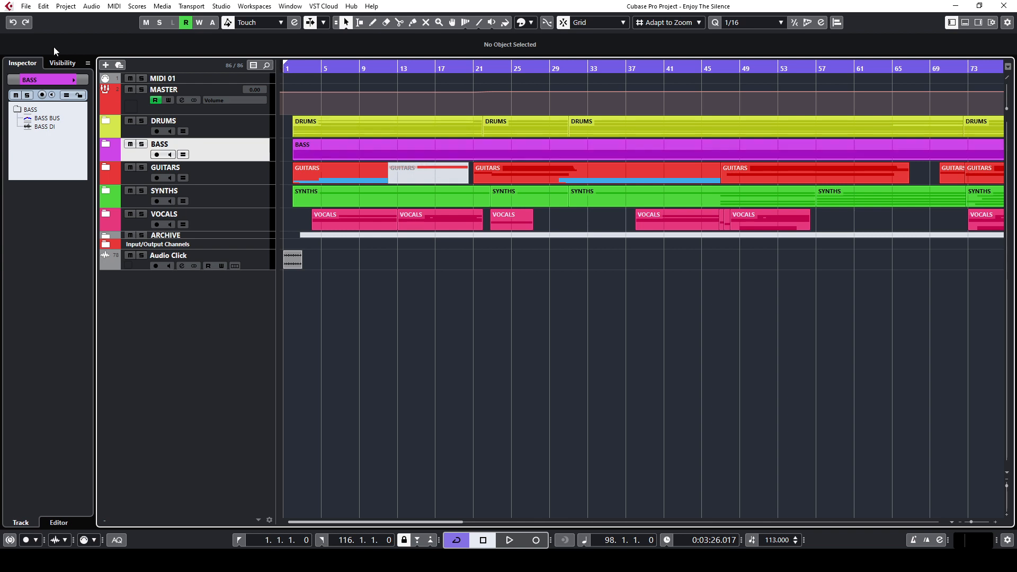
# - Open the Audio Mixdown export settings and set the channel selection to Multiple
pyautogui.click(26, 6)
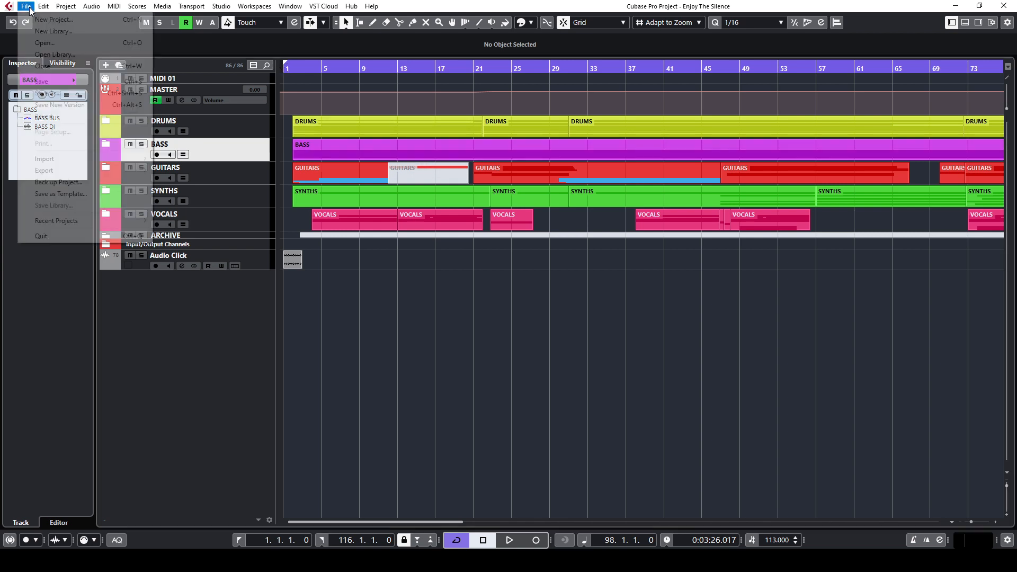
pyautogui.moveTo(87, 173)
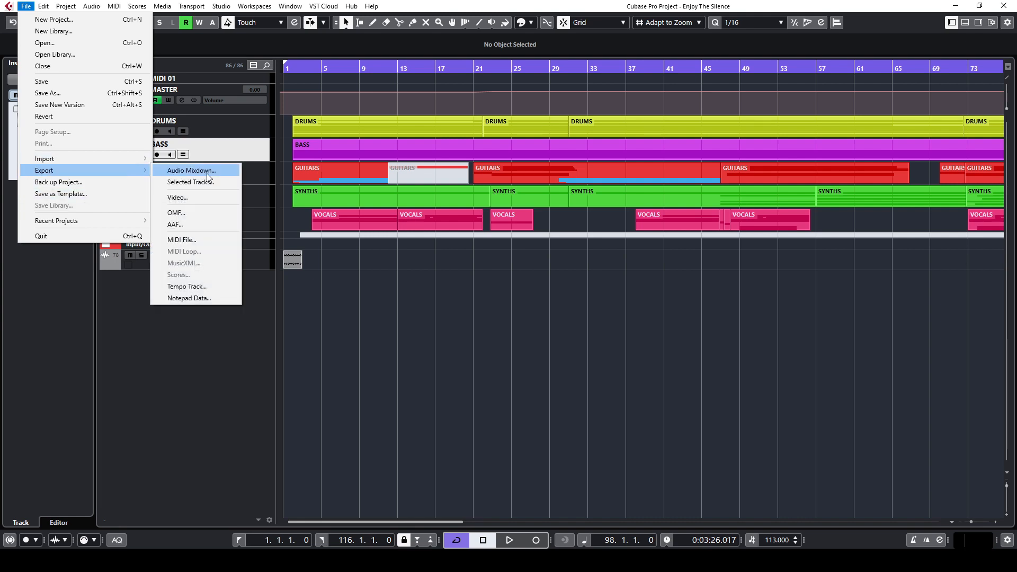
pyautogui.click(207, 172)
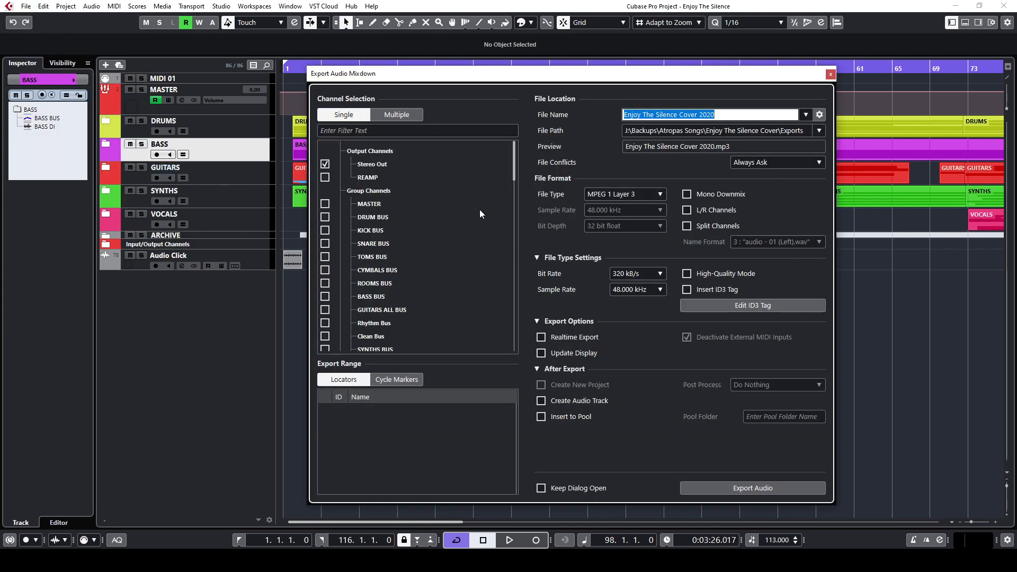
pyautogui.click(406, 117)
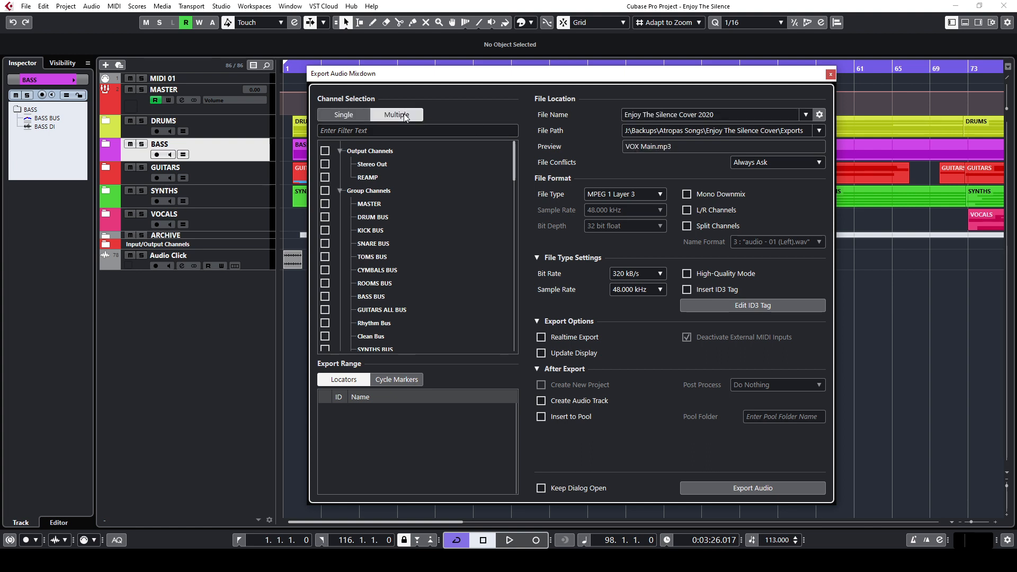
pyautogui.scroll(-8, 418, 226)
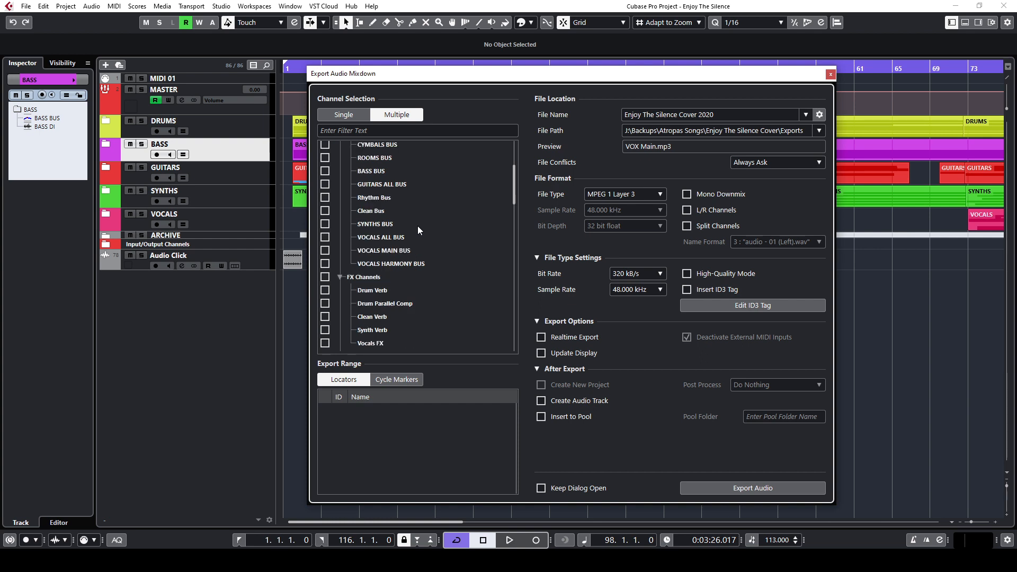
pyautogui.click(735, 198)
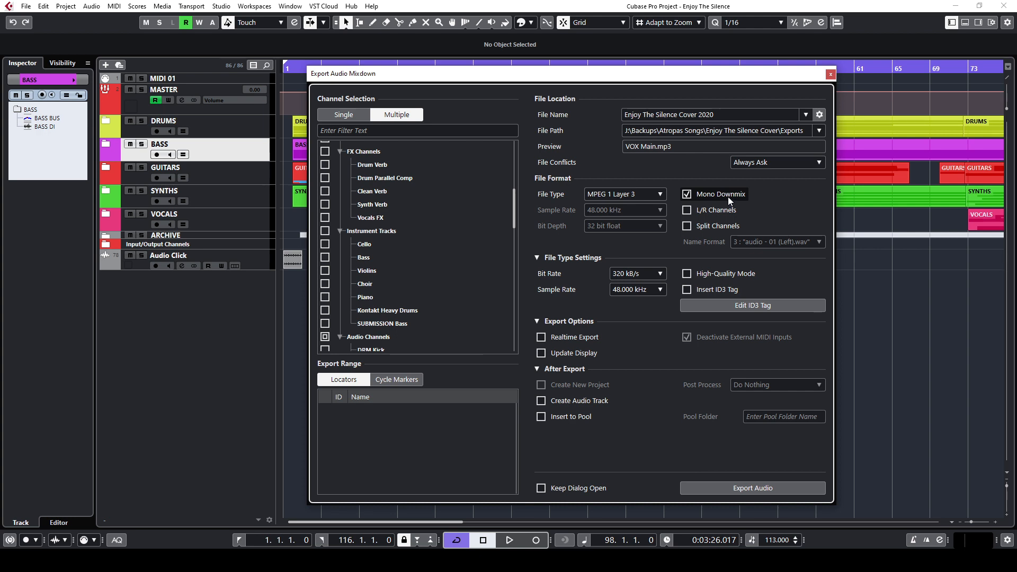
pyautogui.click(686, 198)
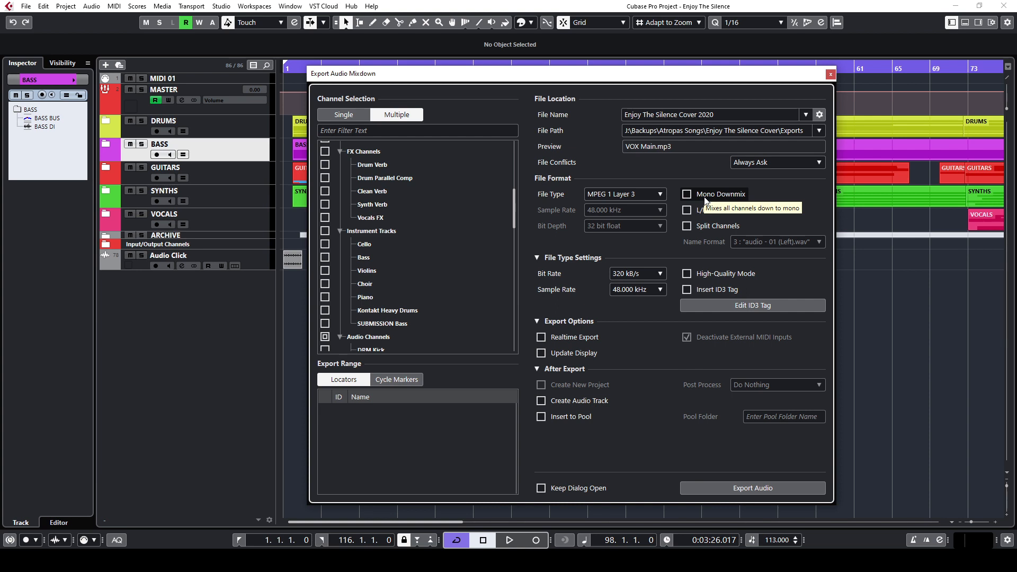
# - Examine the full channel list of the multiple-channel export and check which audio channels are ticked
pyautogui.scroll(8, 405, 242)
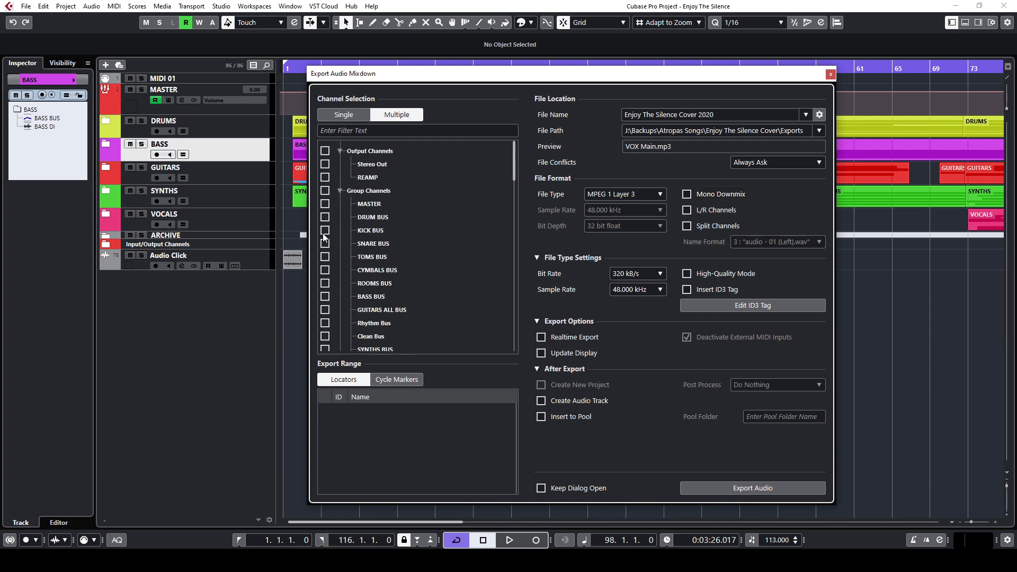
pyautogui.scroll(-2, 334, 320)
pyautogui.scroll(-10, 333, 317)
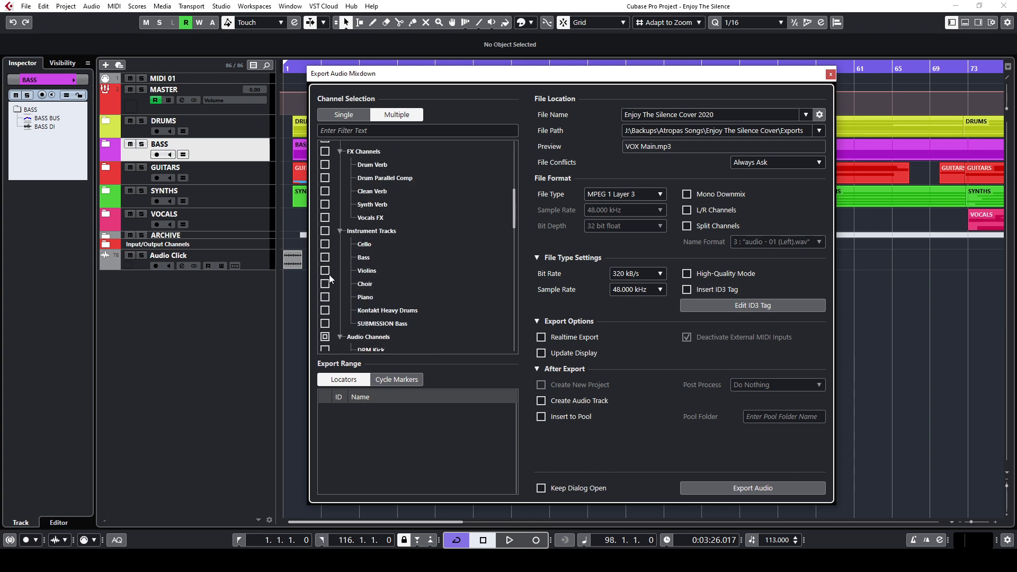
pyautogui.scroll(-12, 325, 298)
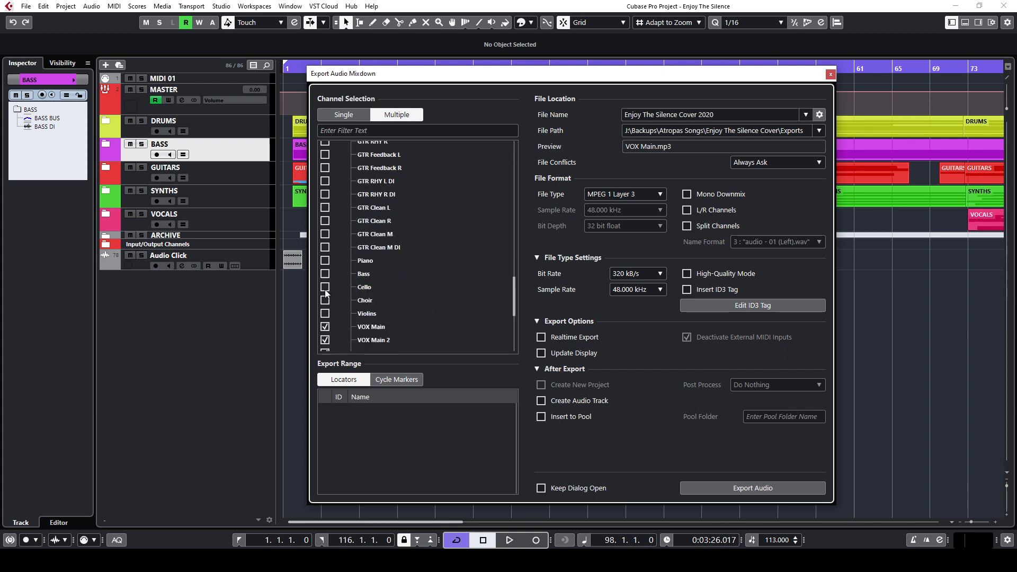
pyautogui.scroll(3, 325, 298)
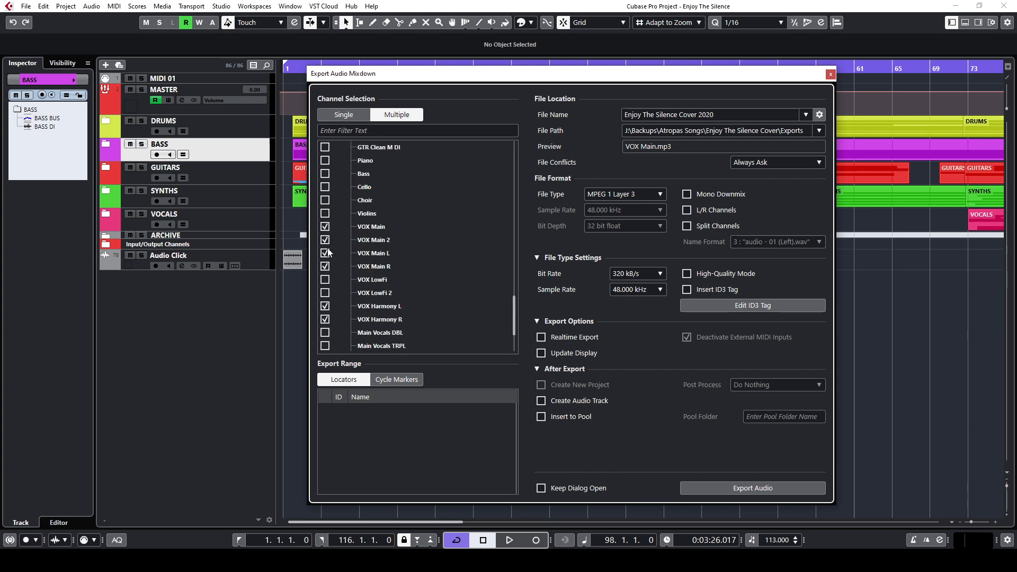
pyautogui.scroll(-3, 329, 327)
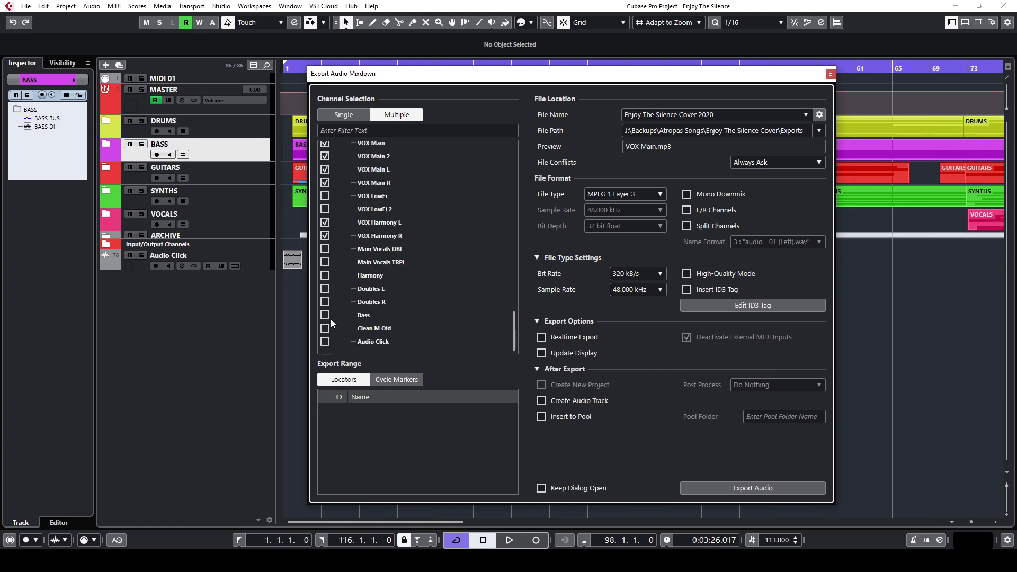
pyautogui.scroll(5, 330, 318)
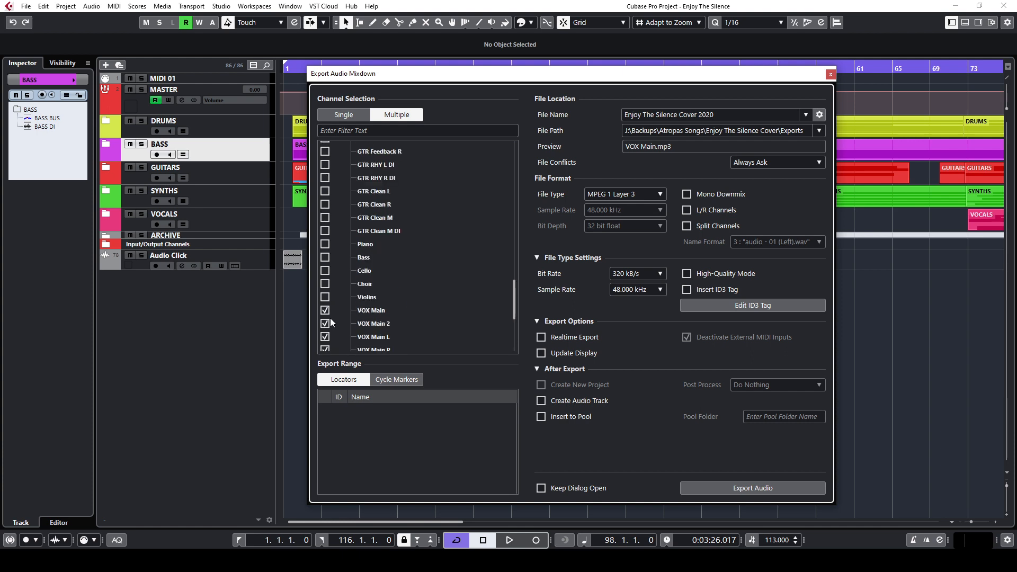
pyautogui.scroll(-1, 331, 315)
# - Keep the channel selection on Multiple, enable Mono Downmix and set the export file type to Wave
pyautogui.click(344, 115)
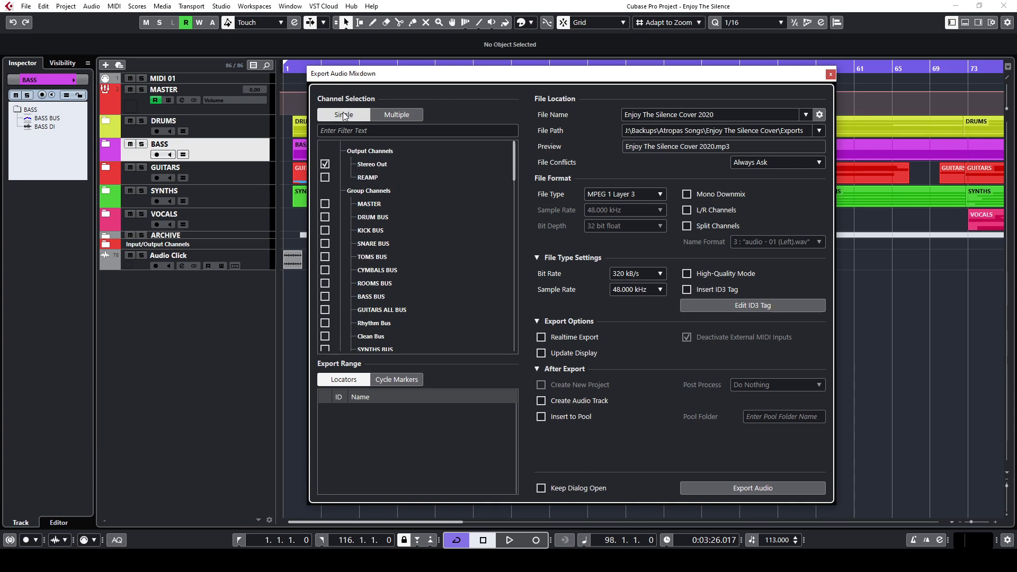
pyautogui.click(401, 113)
pyautogui.click(698, 194)
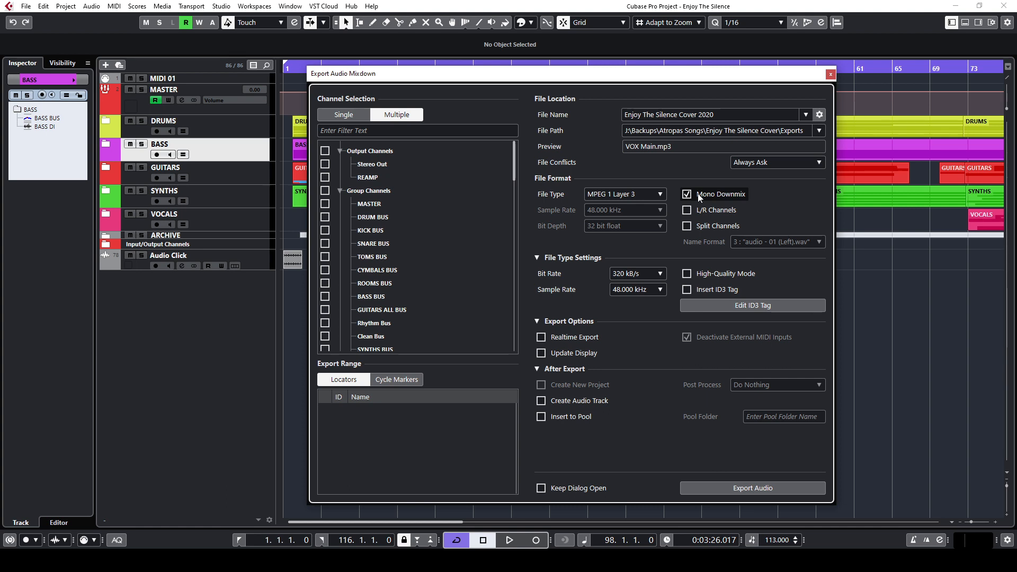
pyautogui.click(650, 194)
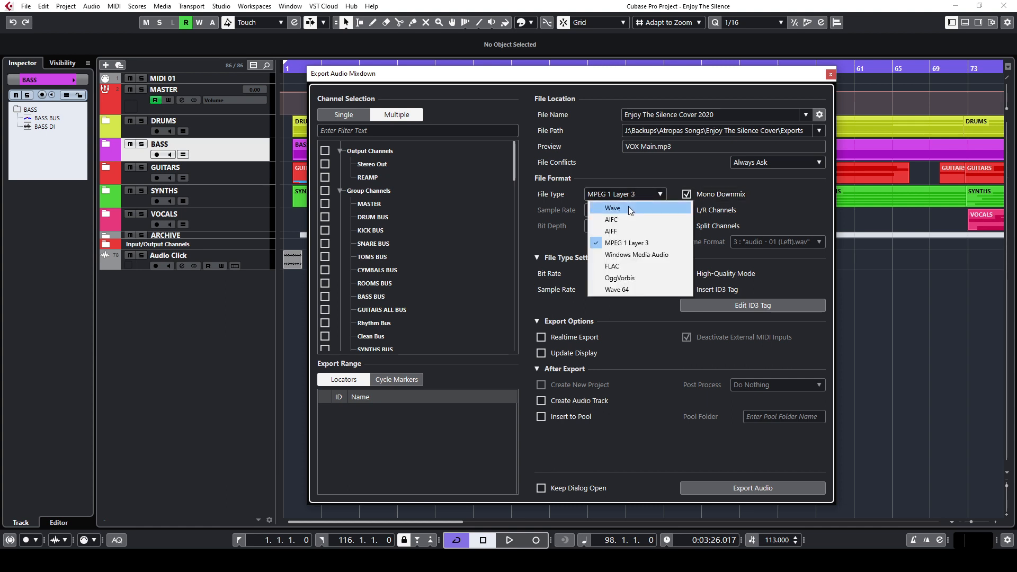
pyautogui.click(629, 206)
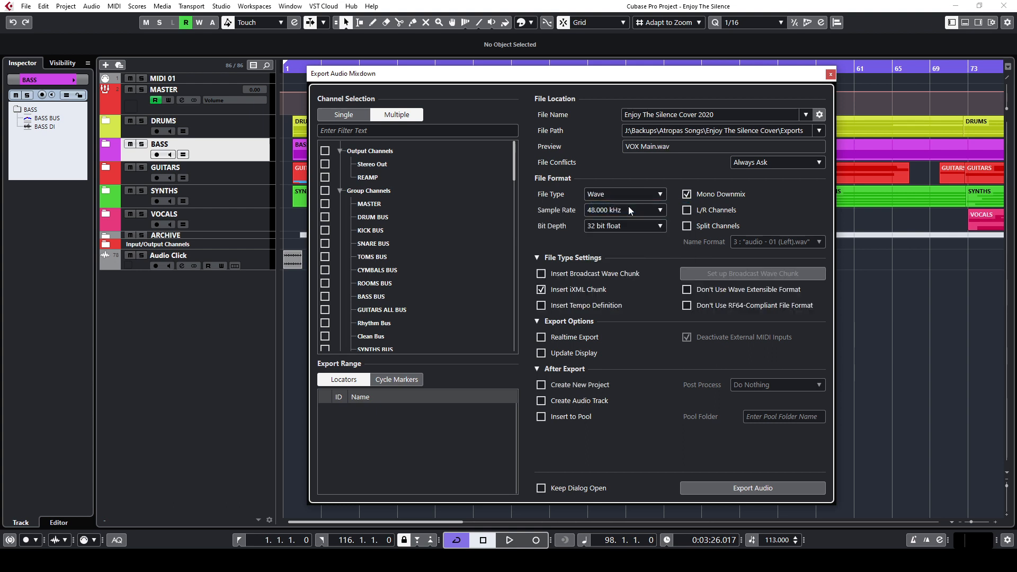
# - Check the available file types, sample rates and bit depths for the Wave export, keeping the current settings
pyautogui.click(623, 195)
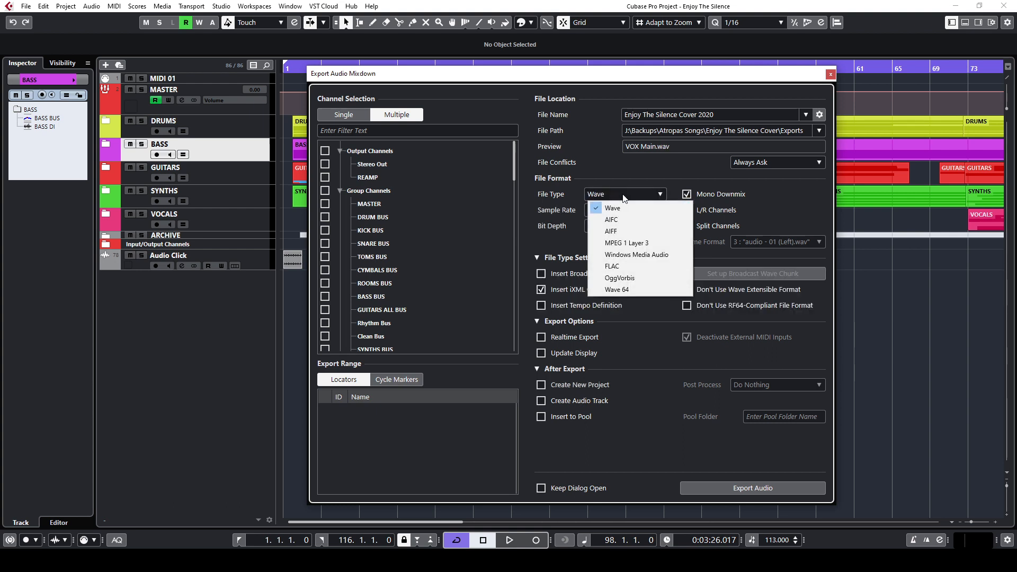
pyautogui.click(622, 194)
pyautogui.click(617, 211)
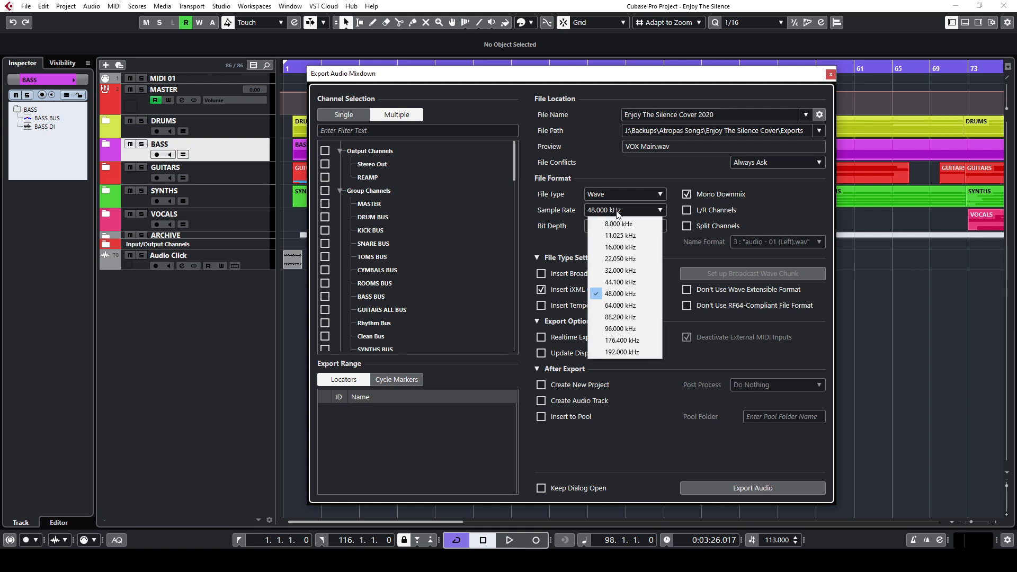
pyautogui.click(617, 214)
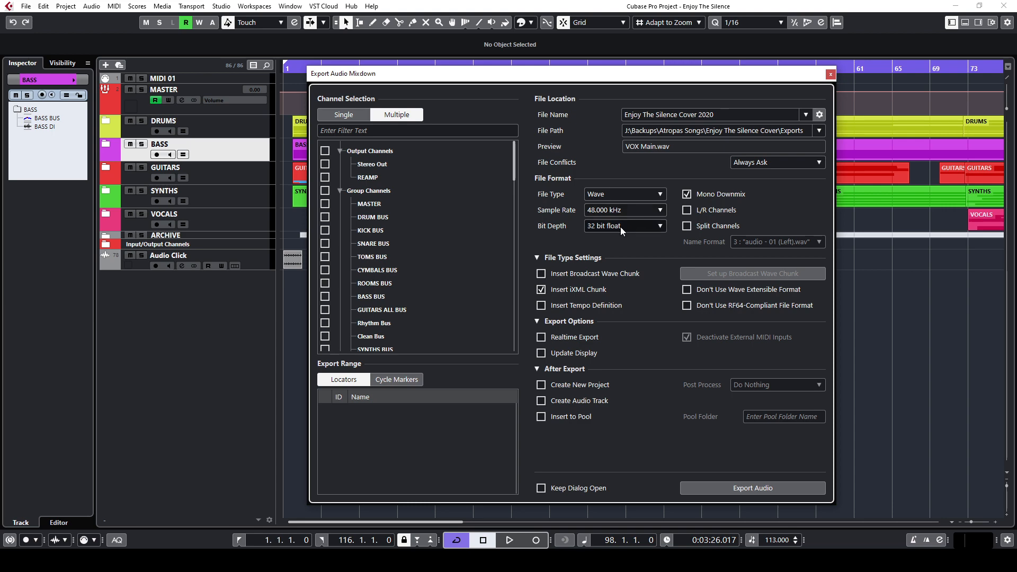
pyautogui.click(621, 227)
pyautogui.click(621, 227)
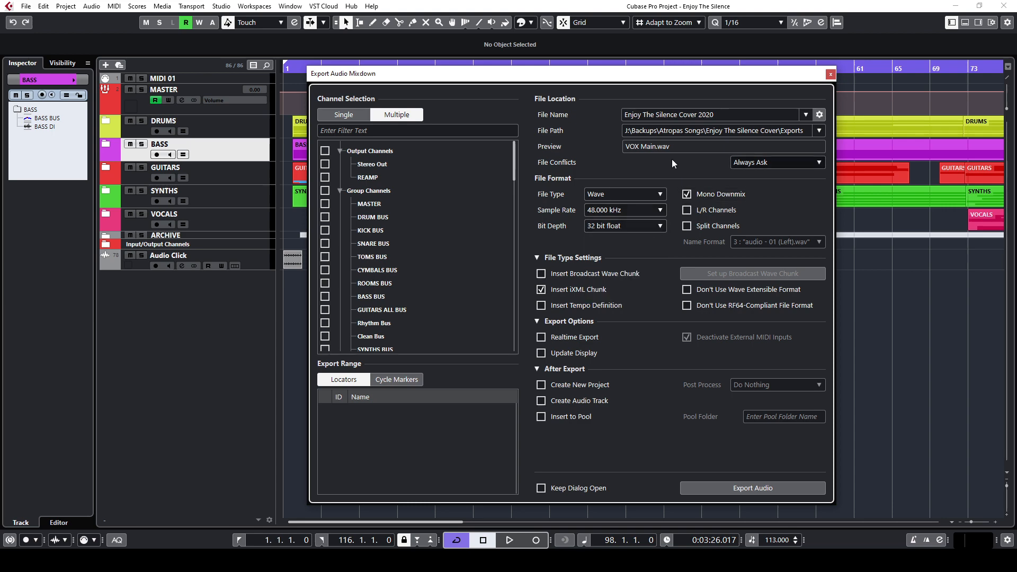
# - Examine the previously exported audio files in the Exports destination folder, then cancel the location selection
pyautogui.click(705, 131)
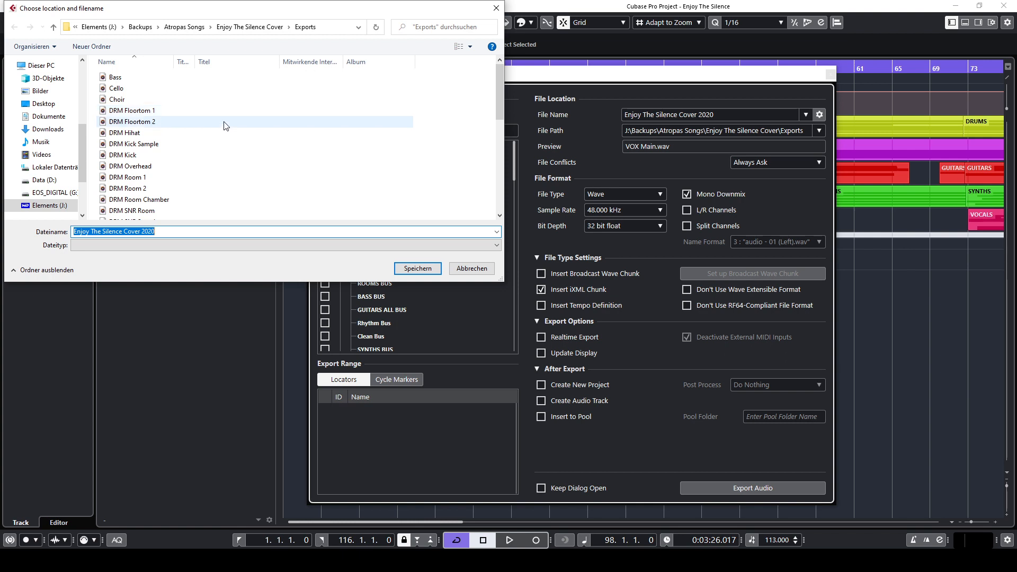
pyautogui.scroll(-4, 225, 125)
pyautogui.scroll(-4, 190, 135)
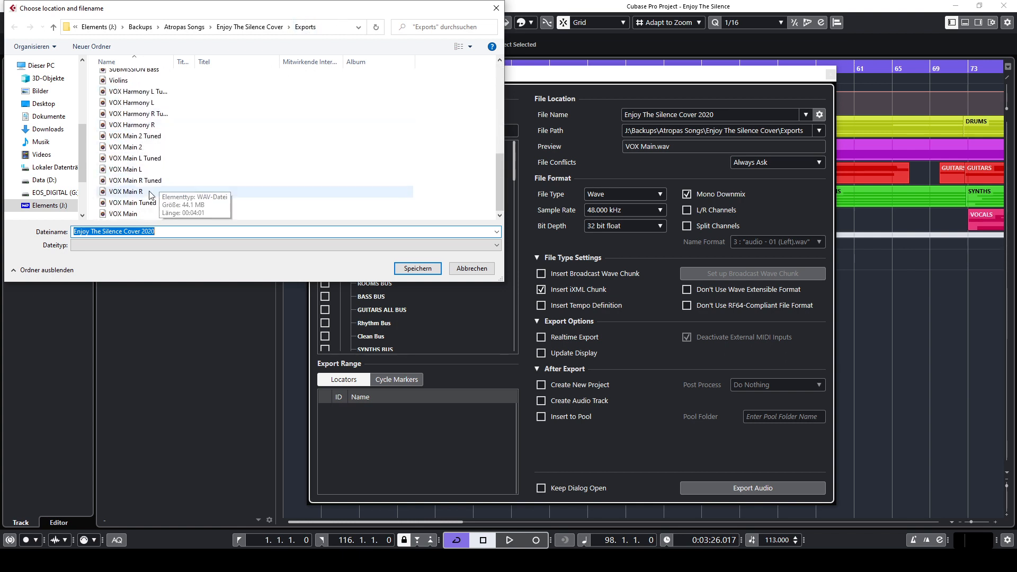
pyautogui.scroll(8, 211, 153)
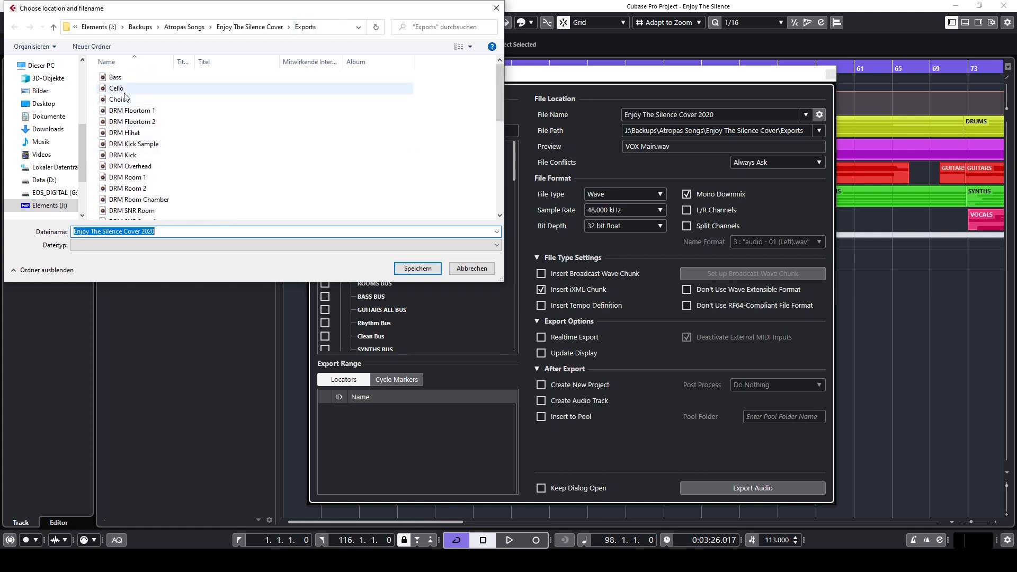
pyautogui.click(126, 121)
pyautogui.click(127, 143)
pyautogui.click(128, 166)
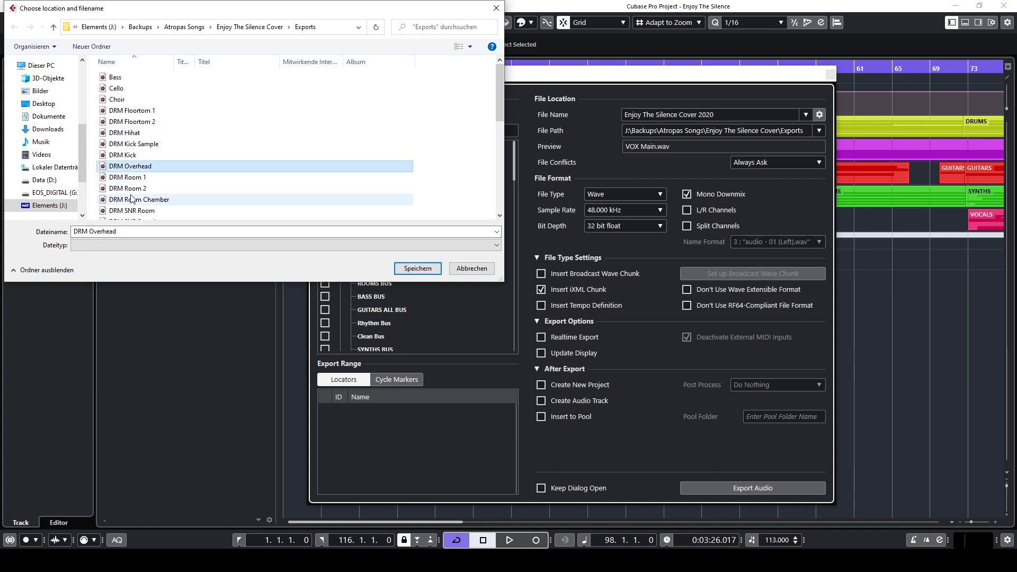
pyautogui.scroll(-3, 133, 198)
pyautogui.scroll(-4, 134, 197)
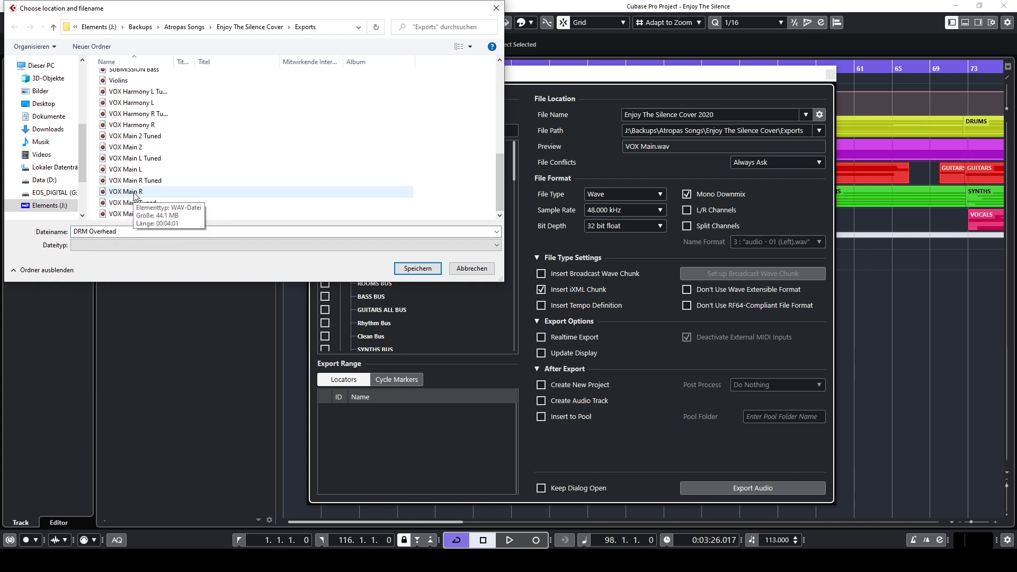
pyautogui.scroll(5, 134, 196)
pyautogui.scroll(2, 135, 197)
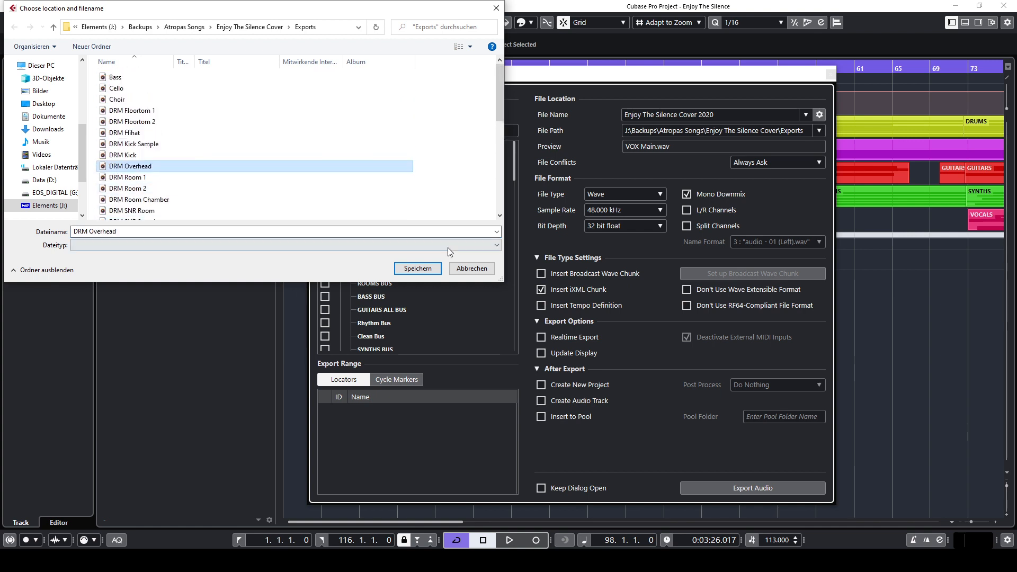
pyautogui.click(473, 268)
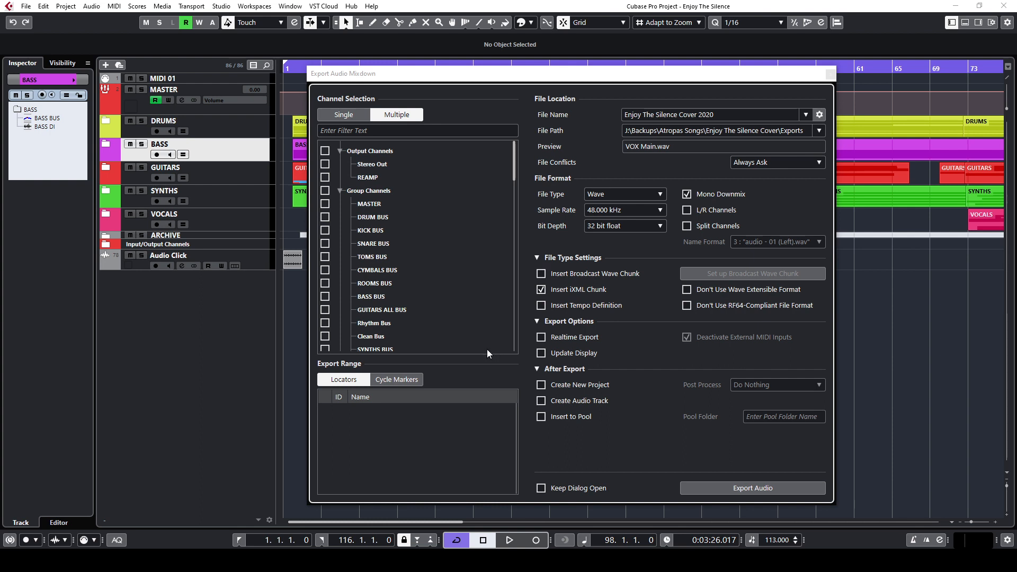
# - Set the channel selection to Single, choose ROOMS BUS as the channel and close the mixdown settings without exporting
pyautogui.click(354, 118)
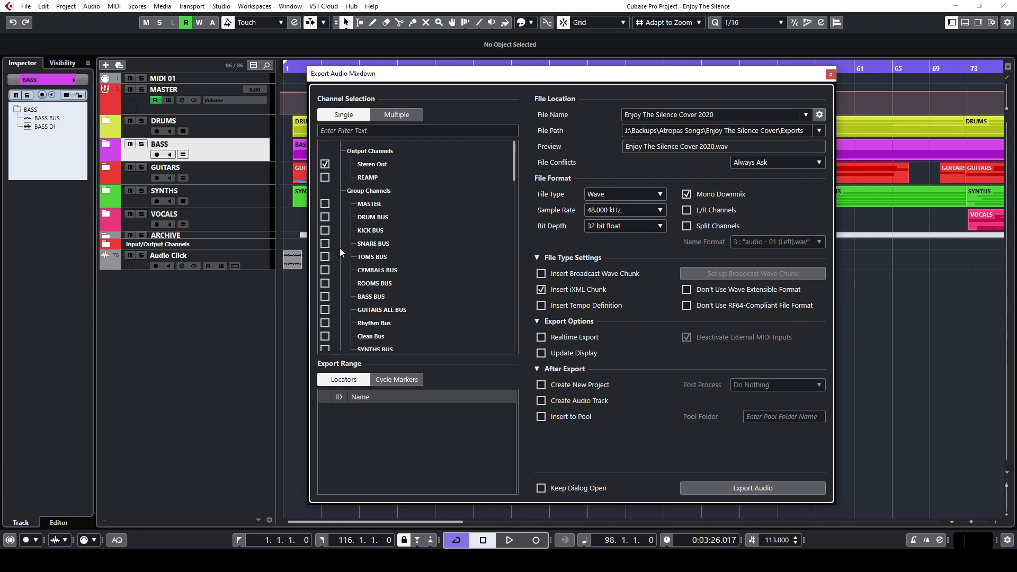
pyautogui.click(326, 283)
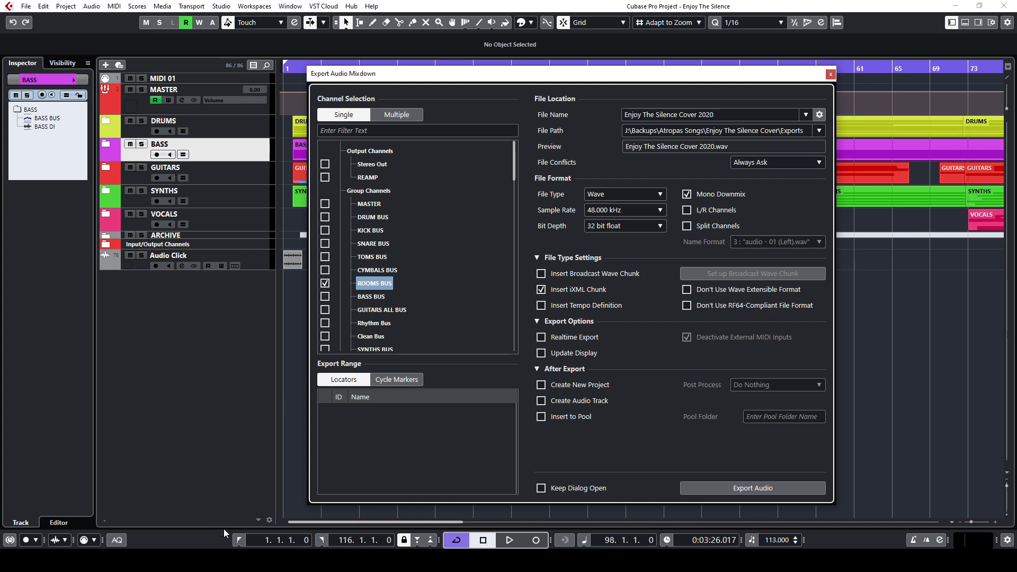
pyautogui.press('Escape')
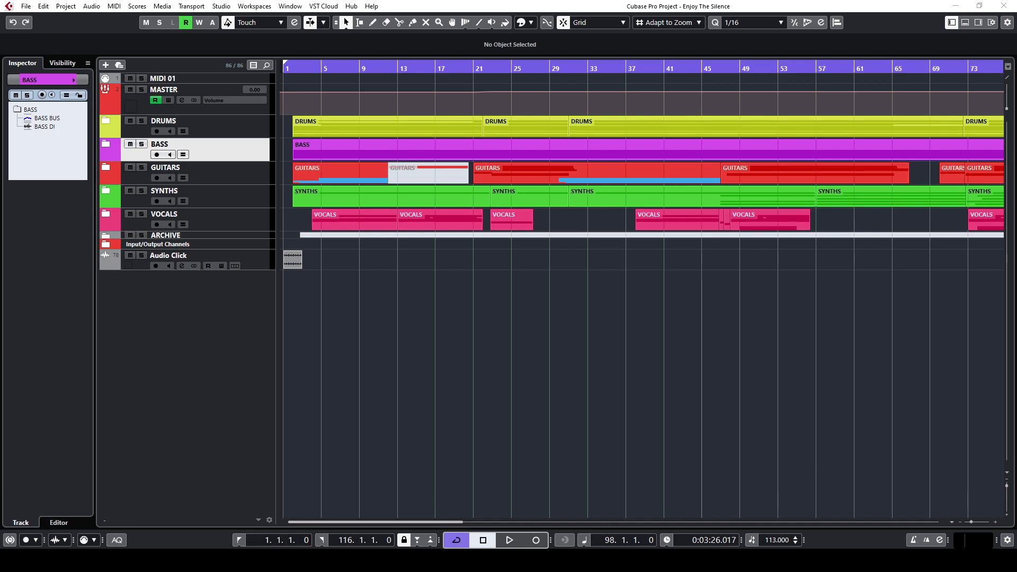